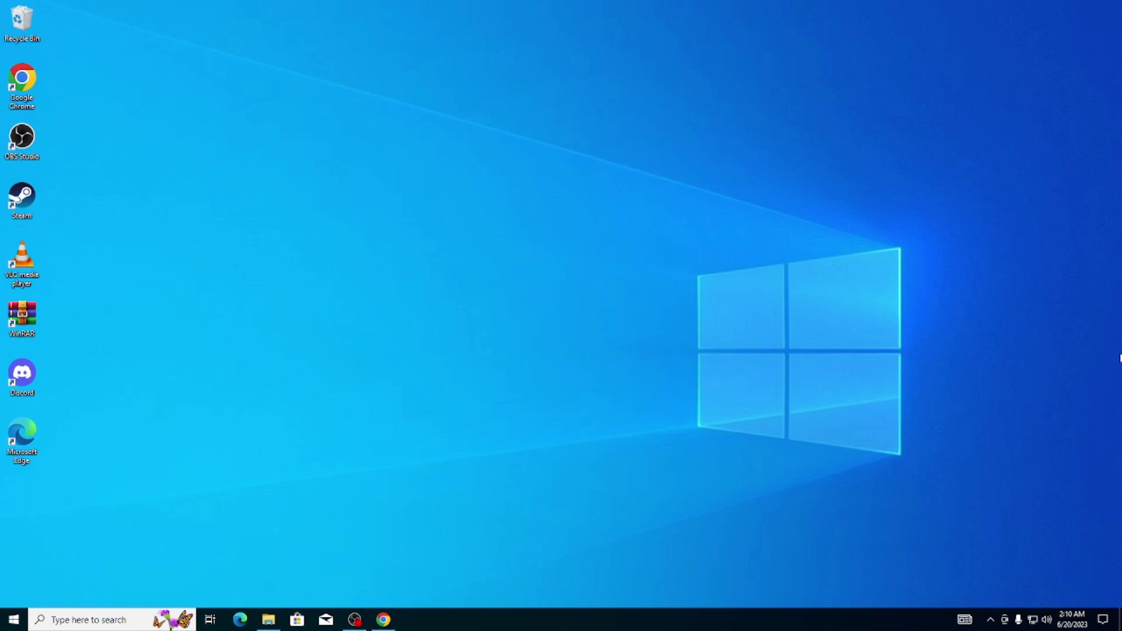
Step: Refresh the desktop twice and restore File Explorer showing the Videos folder
{"action": "right_click", "coordinate": [533, 177]}
{"action": "left_click", "coordinate": [581, 214]}
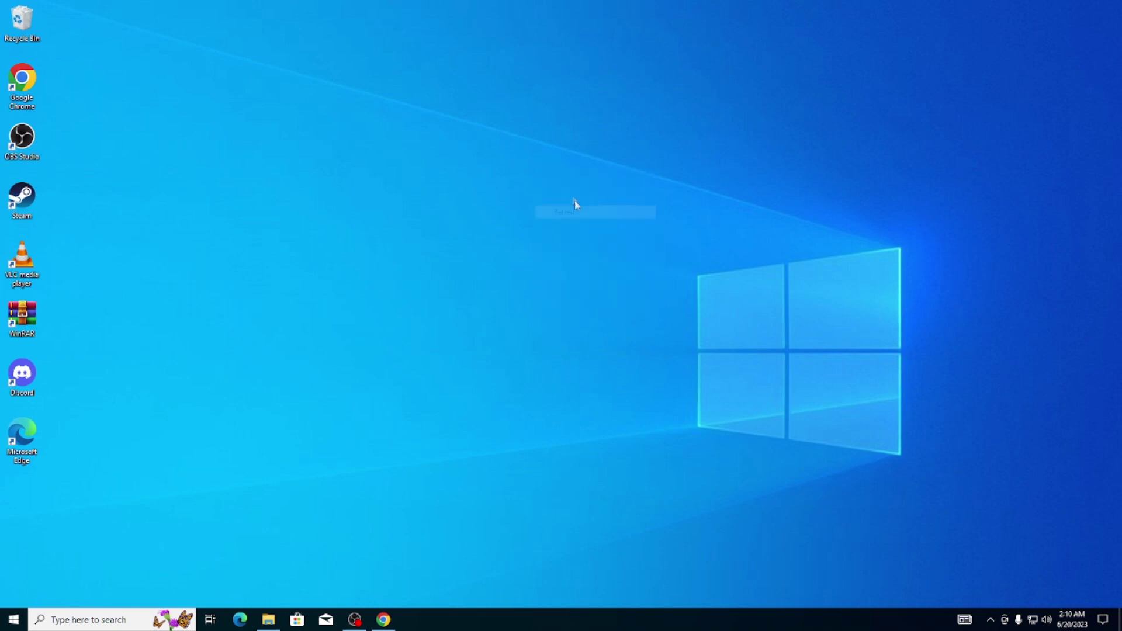
{"action": "right_click", "coordinate": [568, 191]}
{"action": "left_click", "coordinate": [613, 225]}
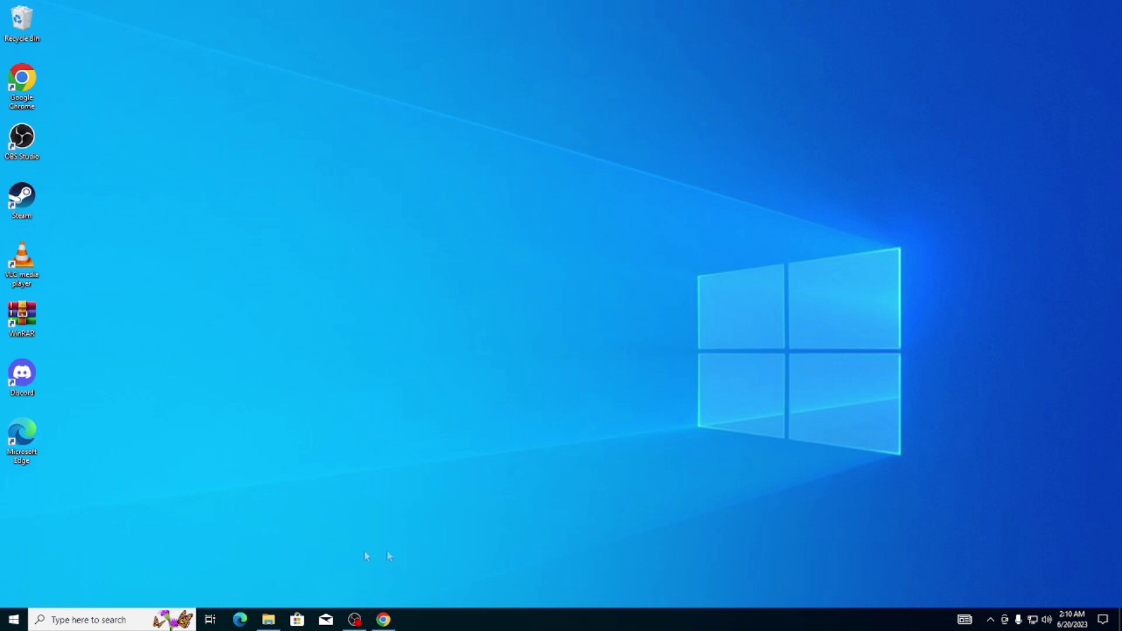
{"action": "left_click", "coordinate": [269, 619]}
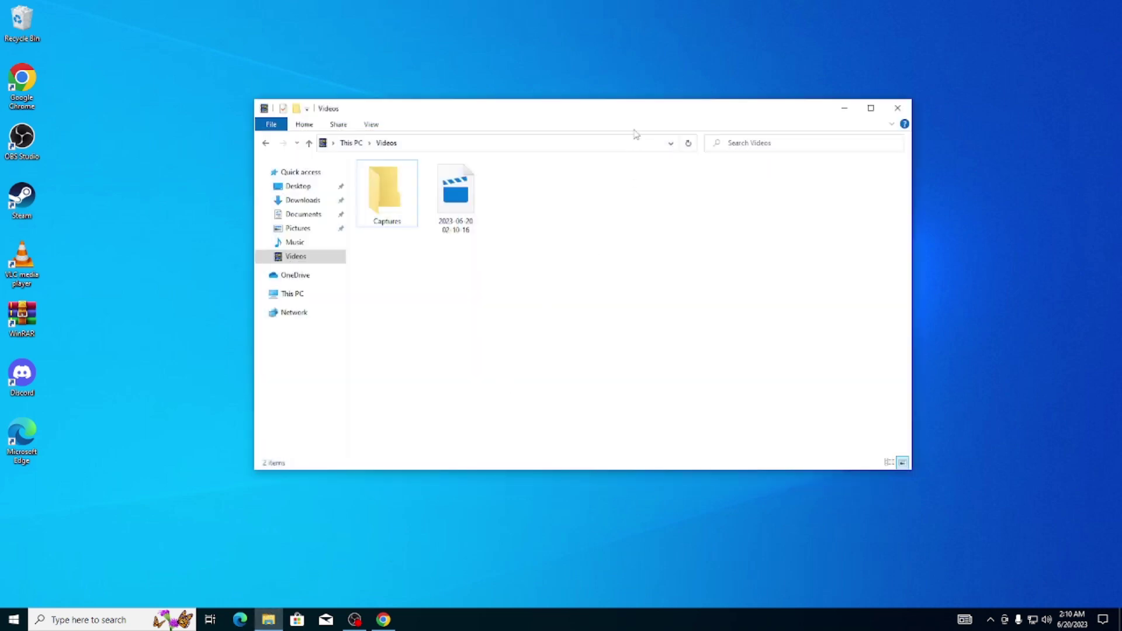
Step: Open the system properties of This PC from Quick access
{"action": "left_click", "coordinate": [301, 171]}
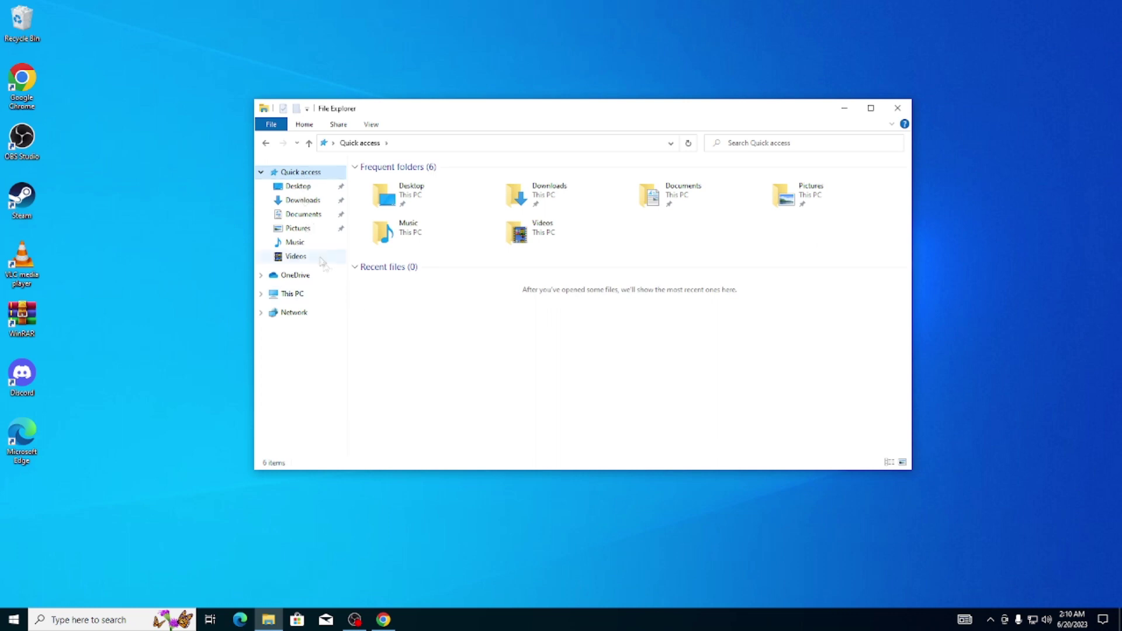
{"action": "right_click", "coordinate": [295, 300]}
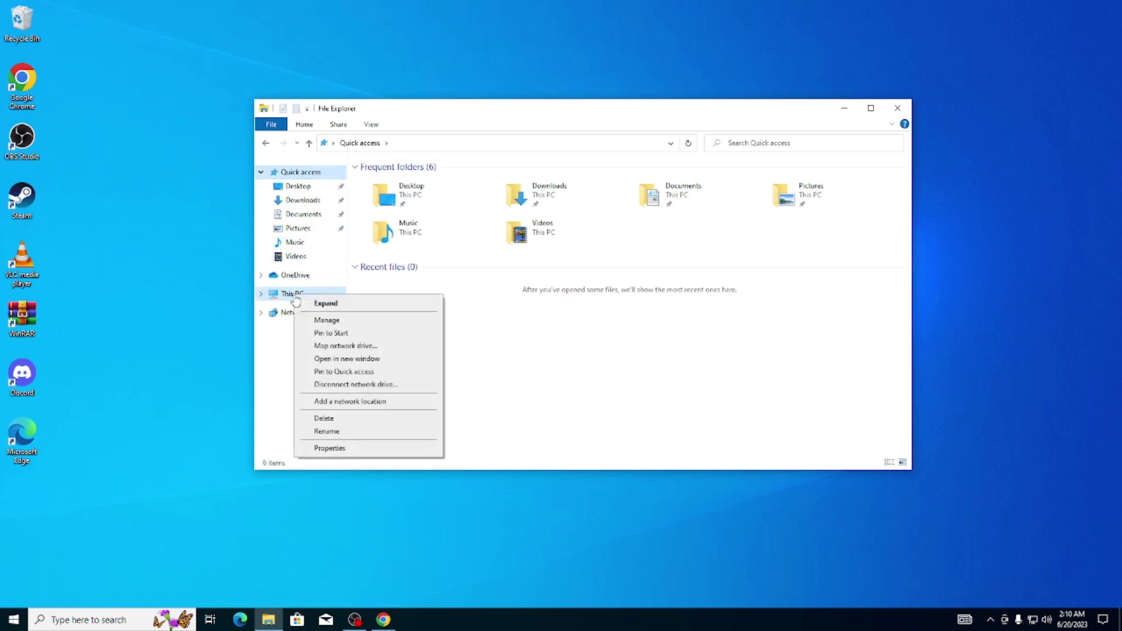
{"action": "left_click", "coordinate": [358, 450]}
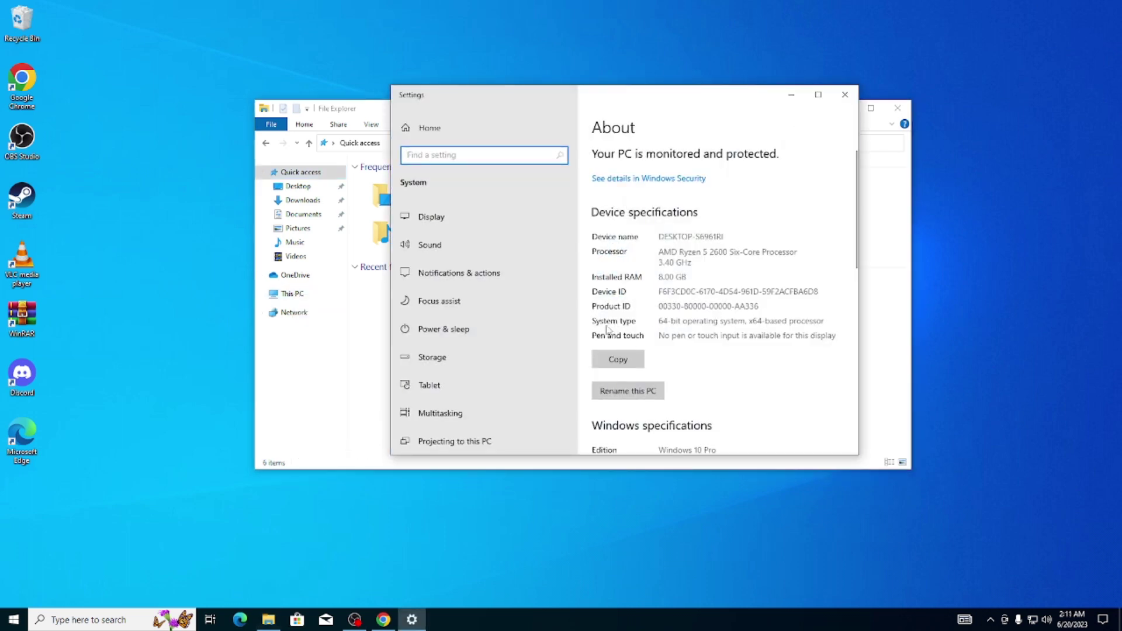
Step: Highlight 64-bit under System type on the About page, then close Settings
{"action": "left_click", "coordinate": [630, 327]}
{"action": "left_click_drag", "start_coordinate": [663, 321], "coordinate": [683, 322]}
{"action": "left_click", "coordinate": [671, 322]}
{"action": "left_click", "coordinate": [715, 323]}
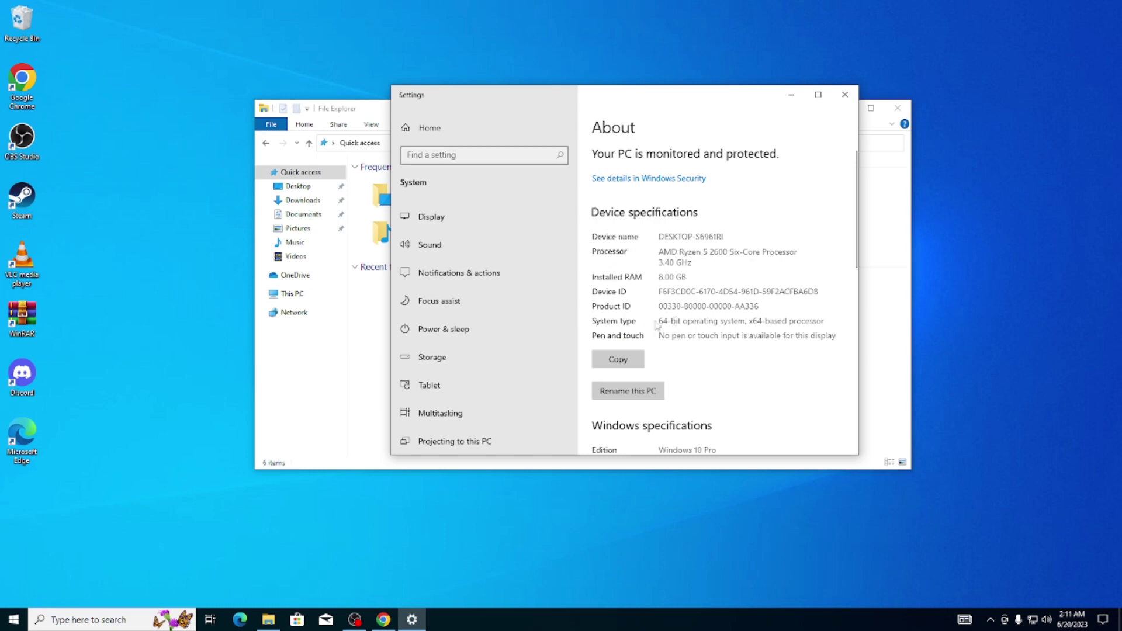
{"action": "left_click", "coordinate": [844, 95]}
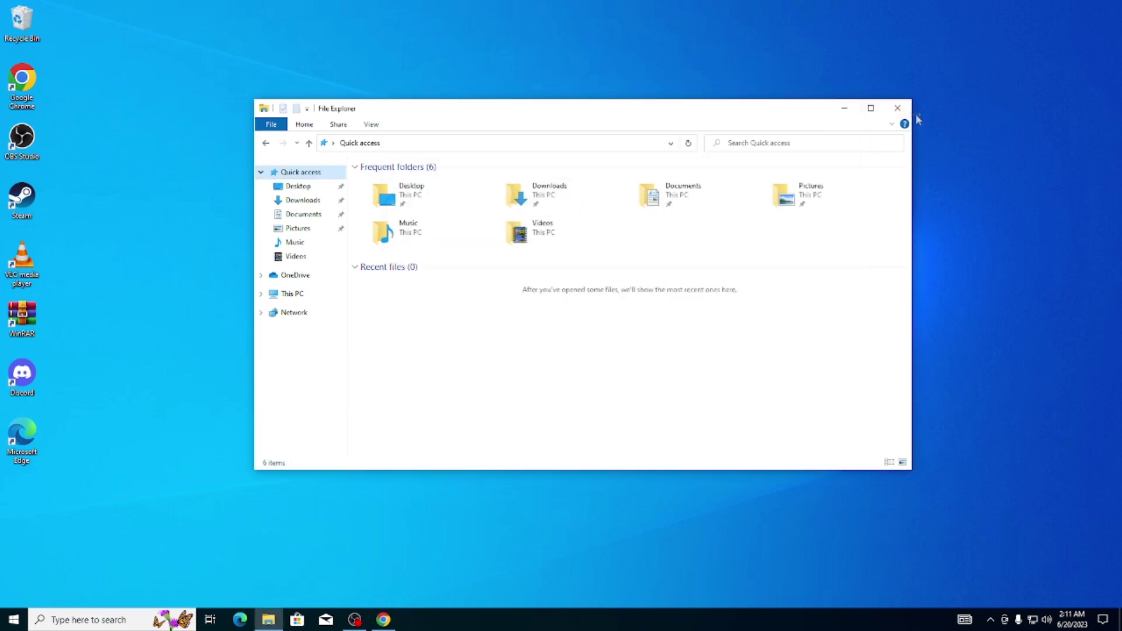
Step: Close File Explorer and refresh the now-empty desktop
{"action": "left_click", "coordinate": [906, 111]}
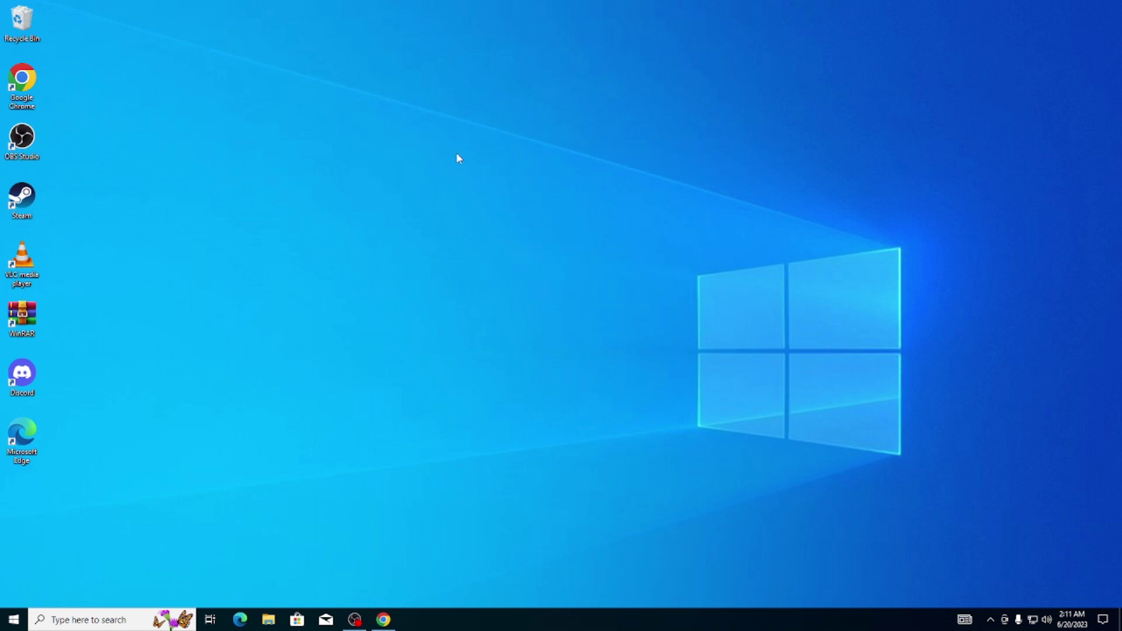
{"action": "right_click", "coordinate": [268, 160]}
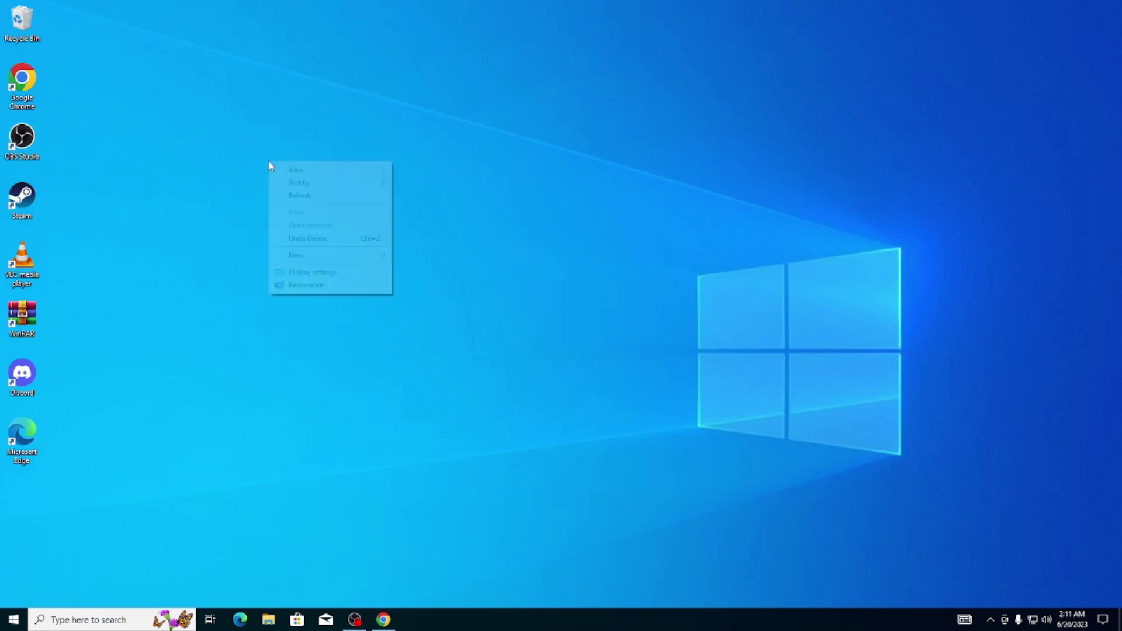
{"action": "left_click", "coordinate": [304, 195]}
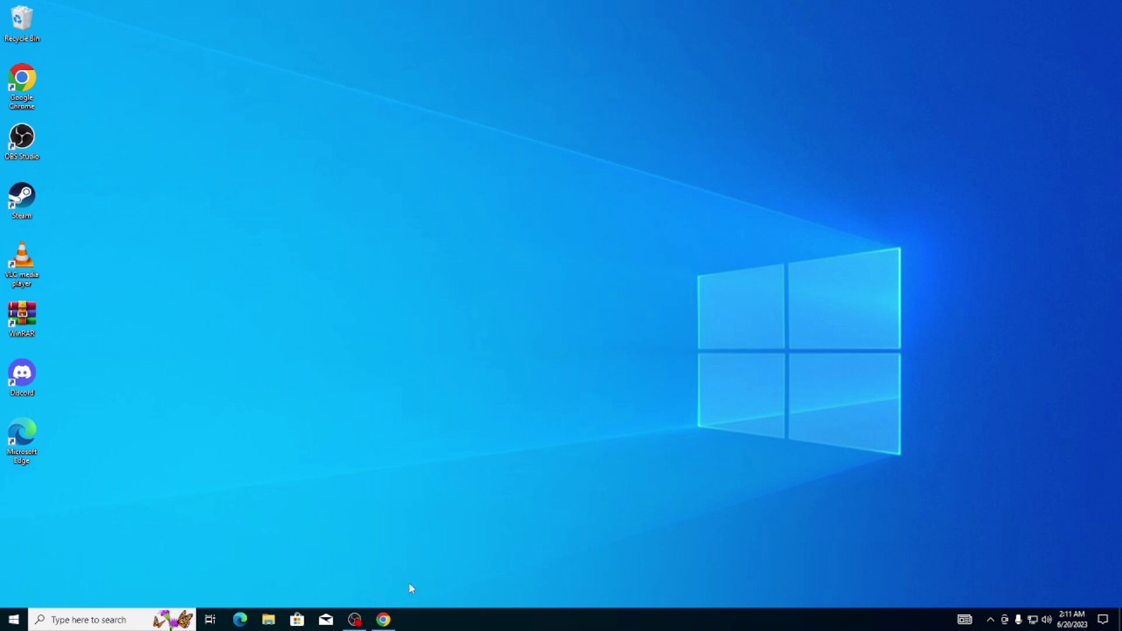
Step: Restore Chrome, open a new tab and close the Download Windows 10 tab
{"action": "left_click", "coordinate": [384, 620]}
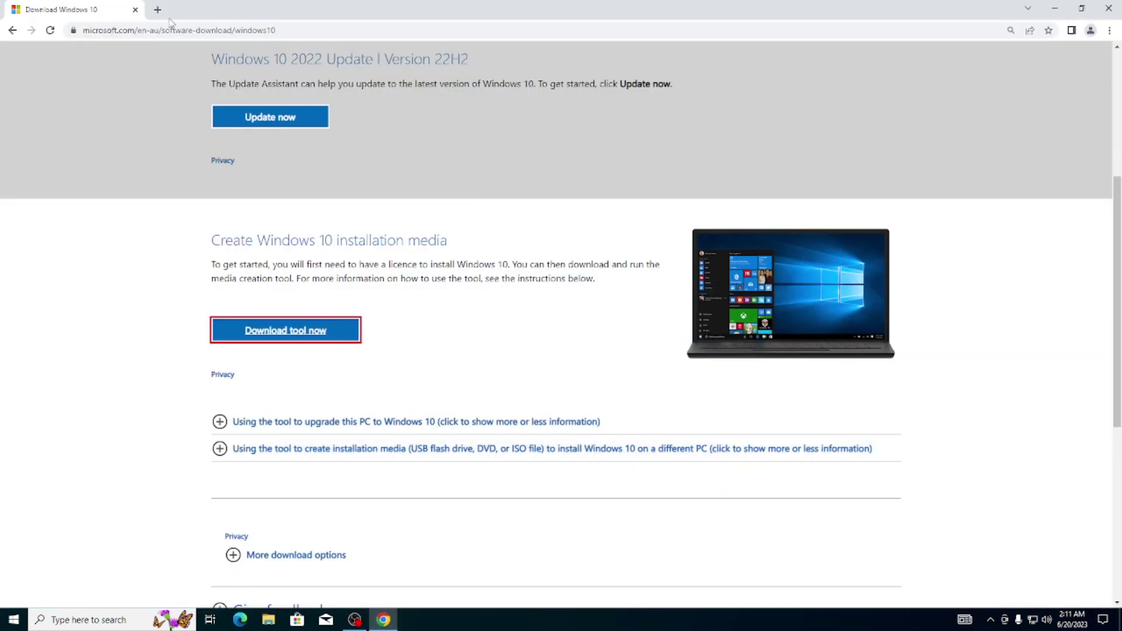
{"action": "left_click", "coordinate": [157, 9]}
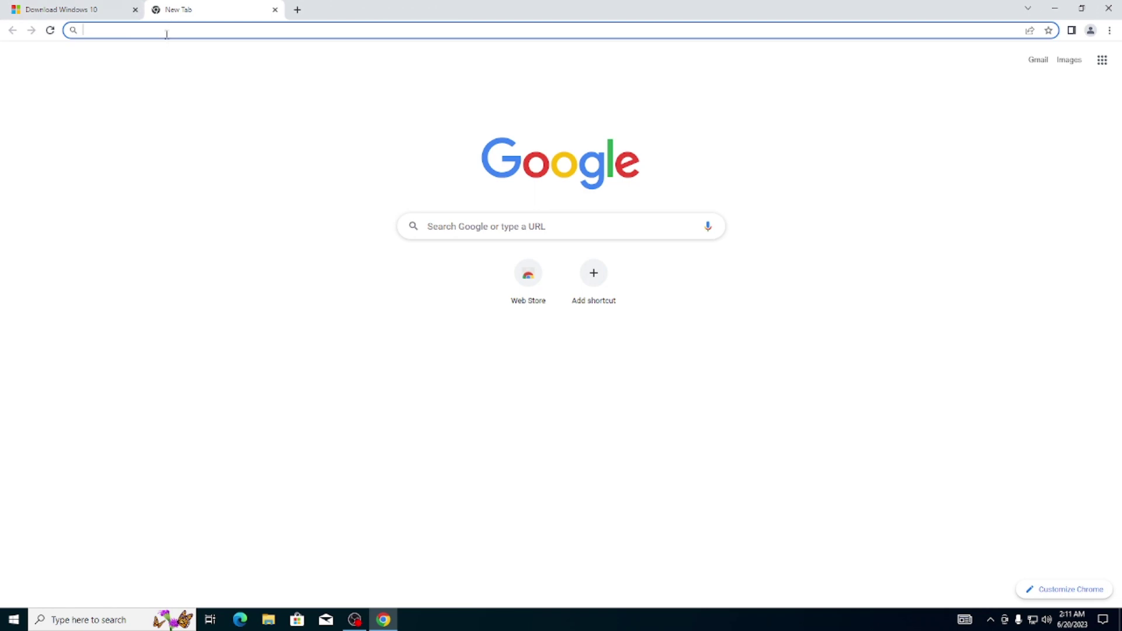
{"action": "left_click", "coordinate": [135, 9]}
Step: Dismiss the new tab's search suggestions and bring up the Windows search panel
{"action": "left_click", "coordinate": [160, 29]}
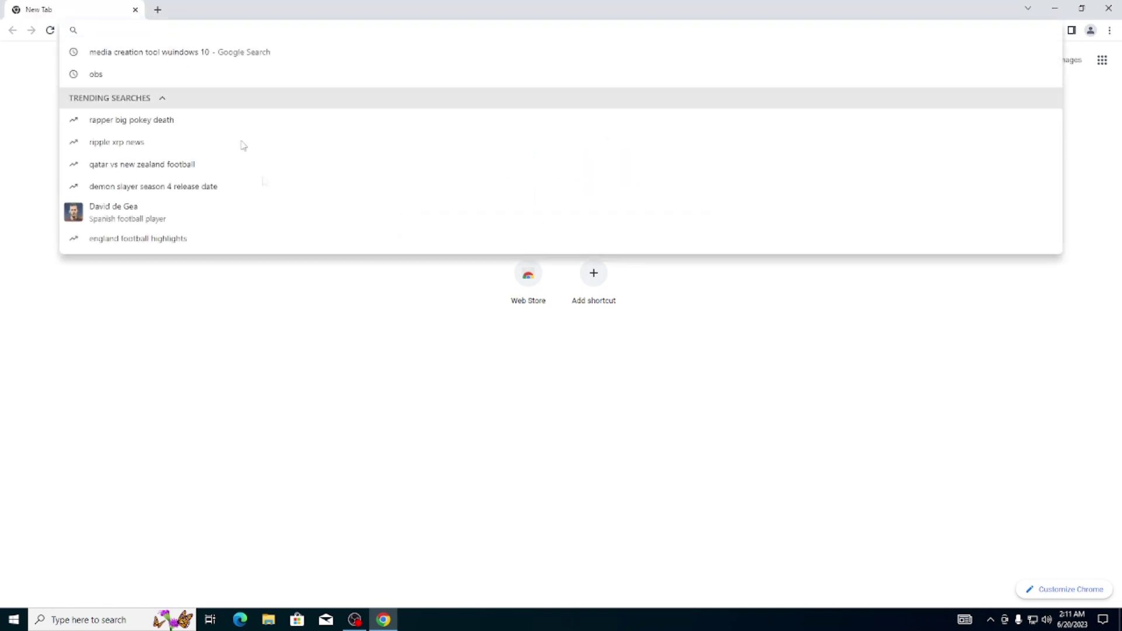
{"action": "left_click", "coordinate": [233, 307]}
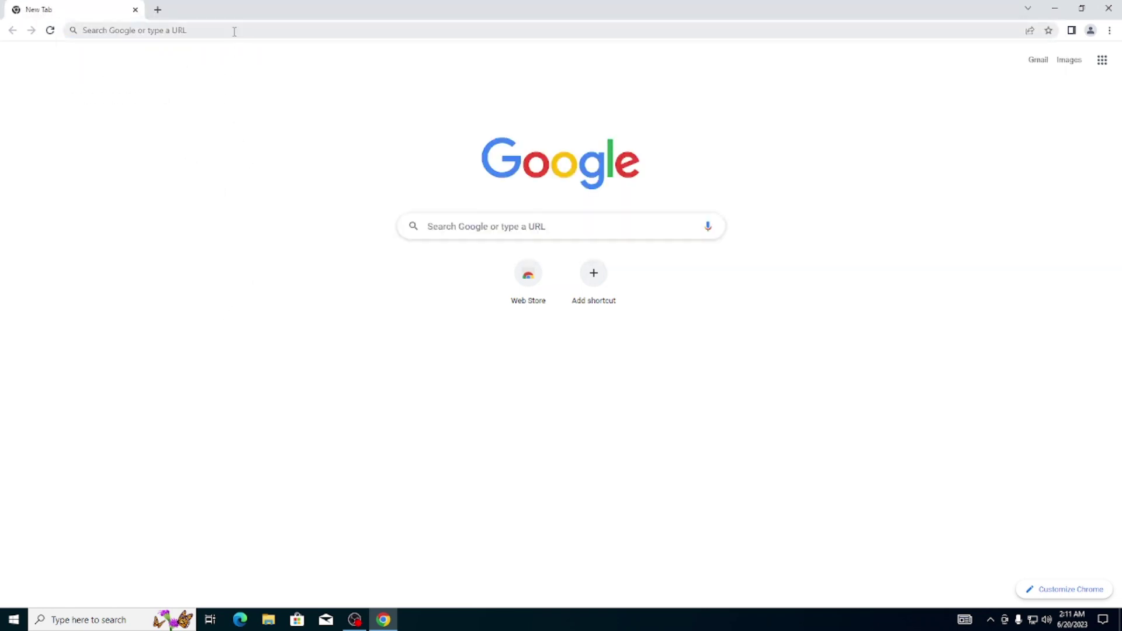
{"action": "left_click", "coordinate": [234, 32]}
{"action": "left_click", "coordinate": [243, 267]}
{"action": "left_click", "coordinate": [110, 622]}
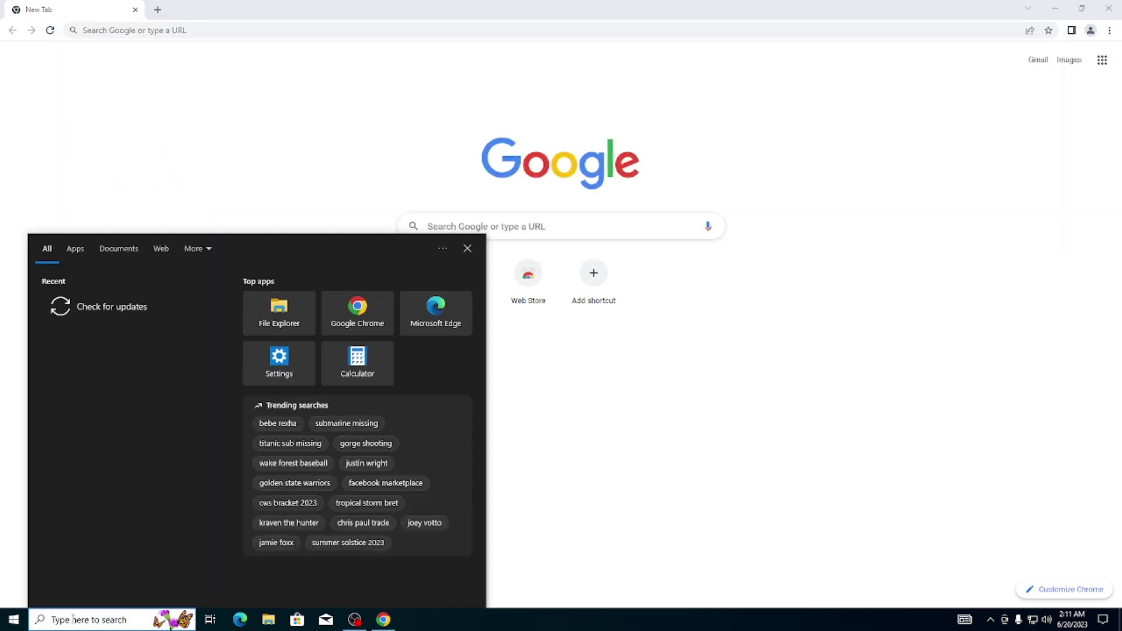
Step: Search 'updates' to open Windows Update, review the three available updates, then close Settings
{"action": "type", "text": "updates"}
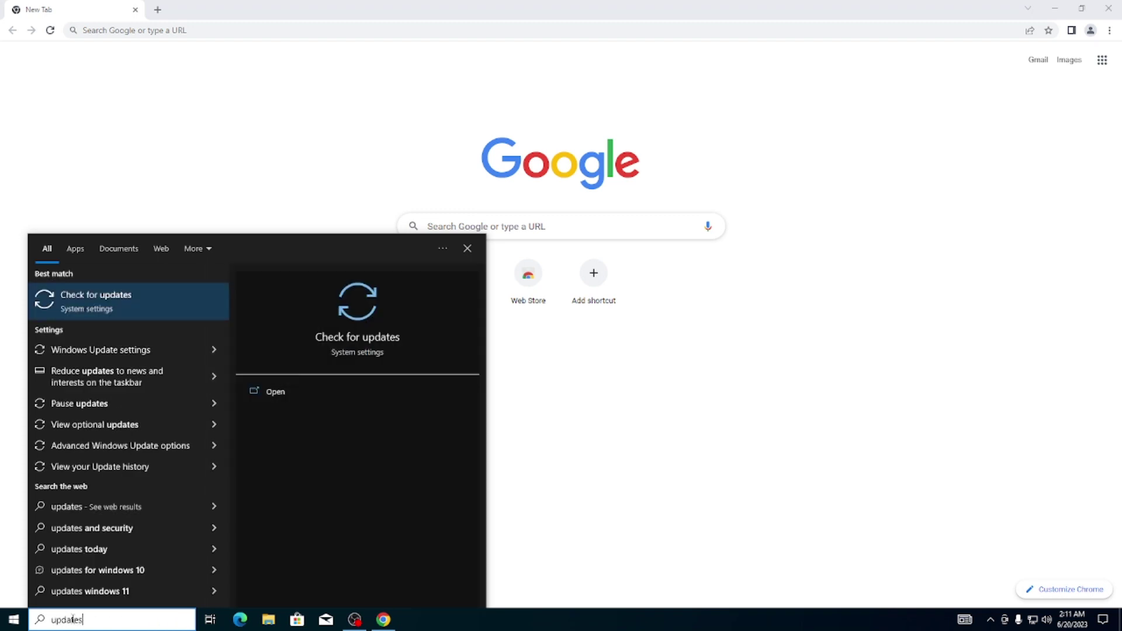
{"action": "key", "text": "Return"}
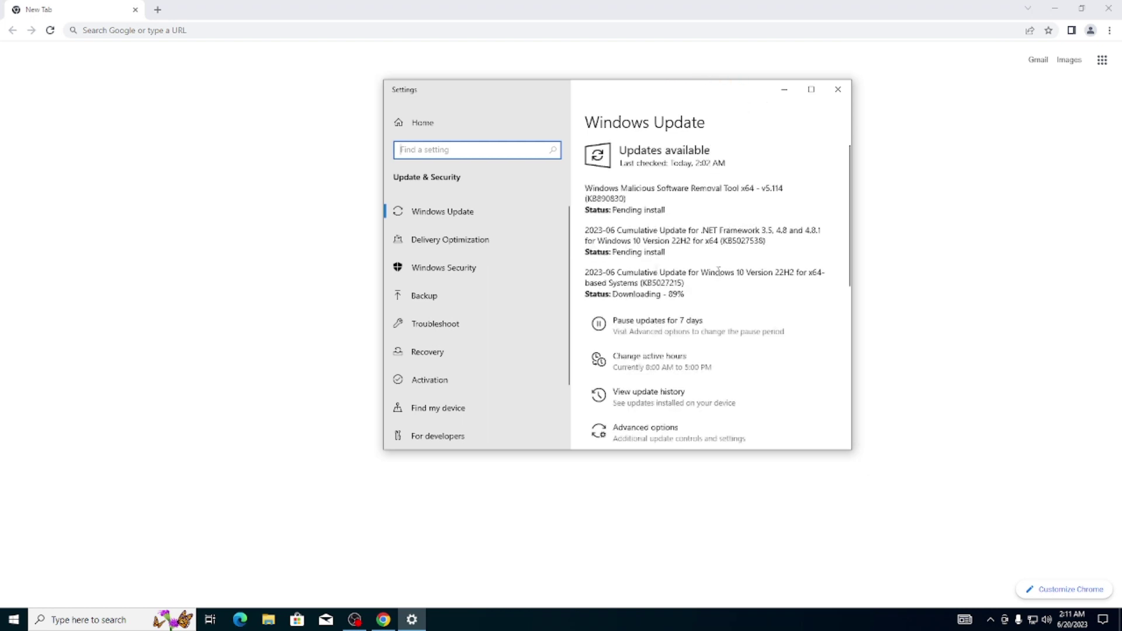
{"action": "scroll", "coordinate": [660, 266], "scroll_direction": "down", "scroll_amount": 5}
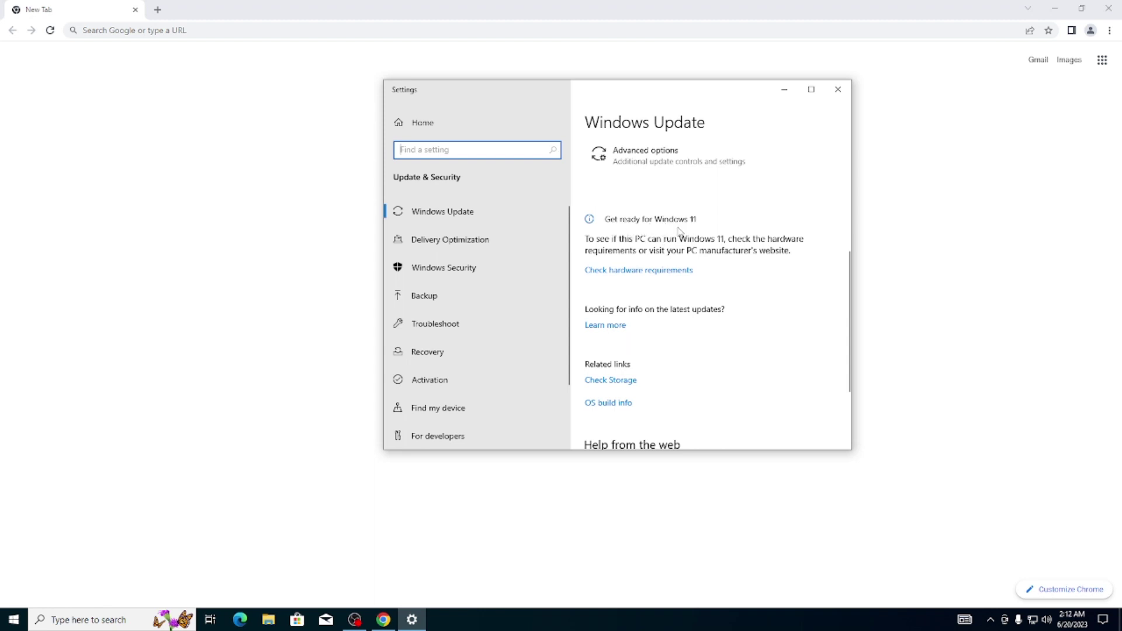
{"action": "scroll", "coordinate": [722, 237], "scroll_direction": "up", "scroll_amount": 5}
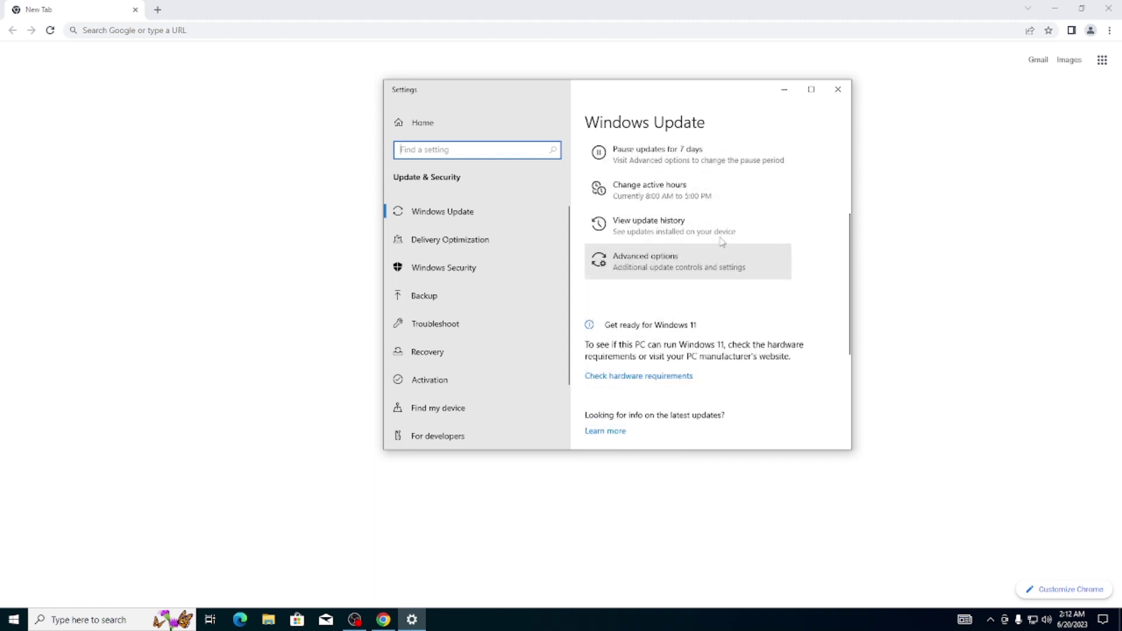
{"action": "left_click", "coordinate": [841, 94]}
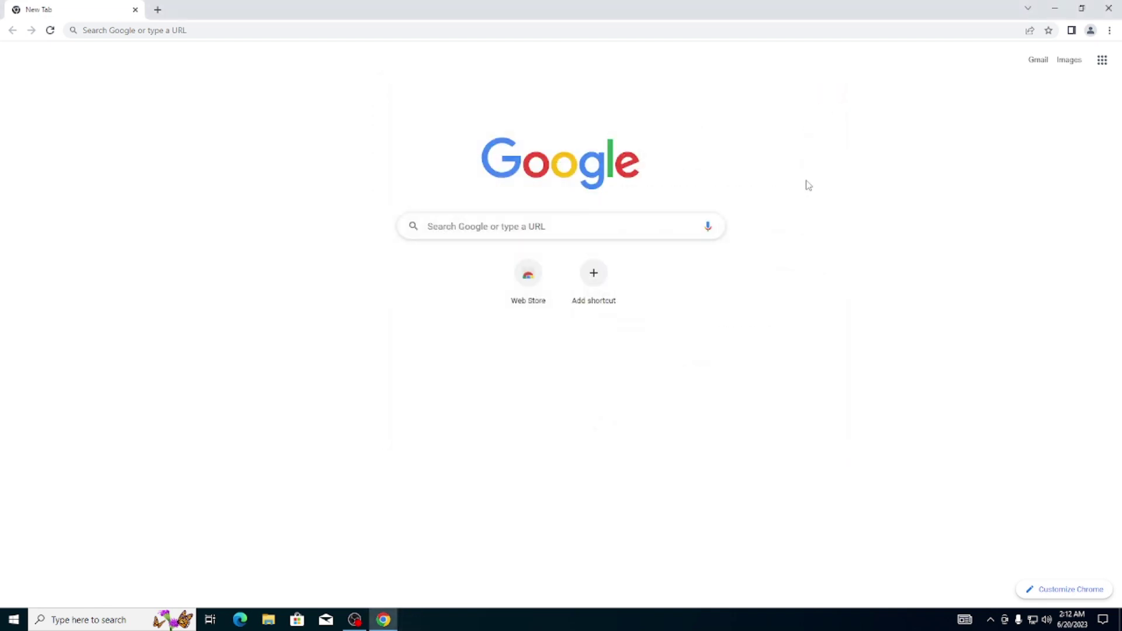
Step: Rerun the 'media creation tool' search and open Microsoft's Download Windows 10 page
{"action": "left_click", "coordinate": [496, 29]}
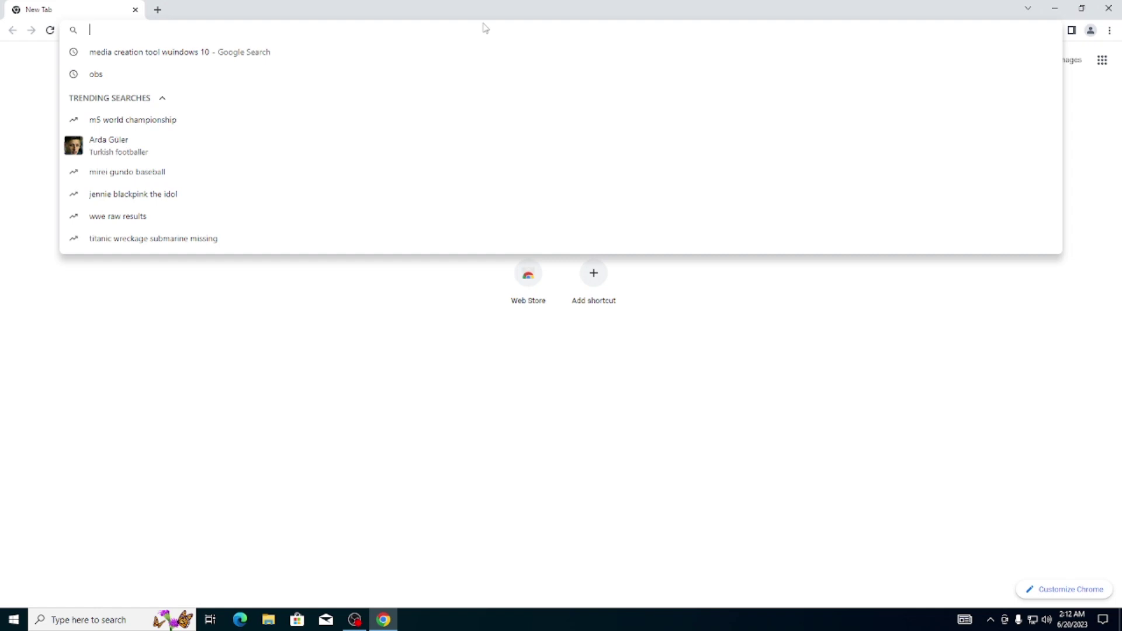
{"action": "left_click", "coordinate": [418, 53]}
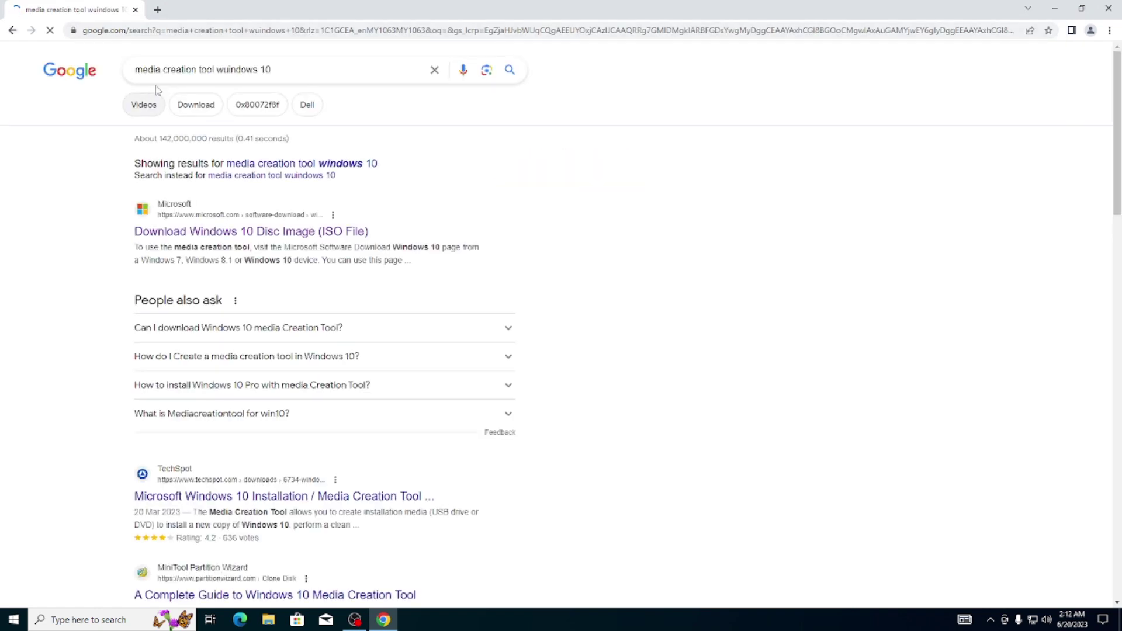
{"action": "left_click", "coordinate": [282, 70]}
{"action": "left_click", "coordinate": [646, 214]}
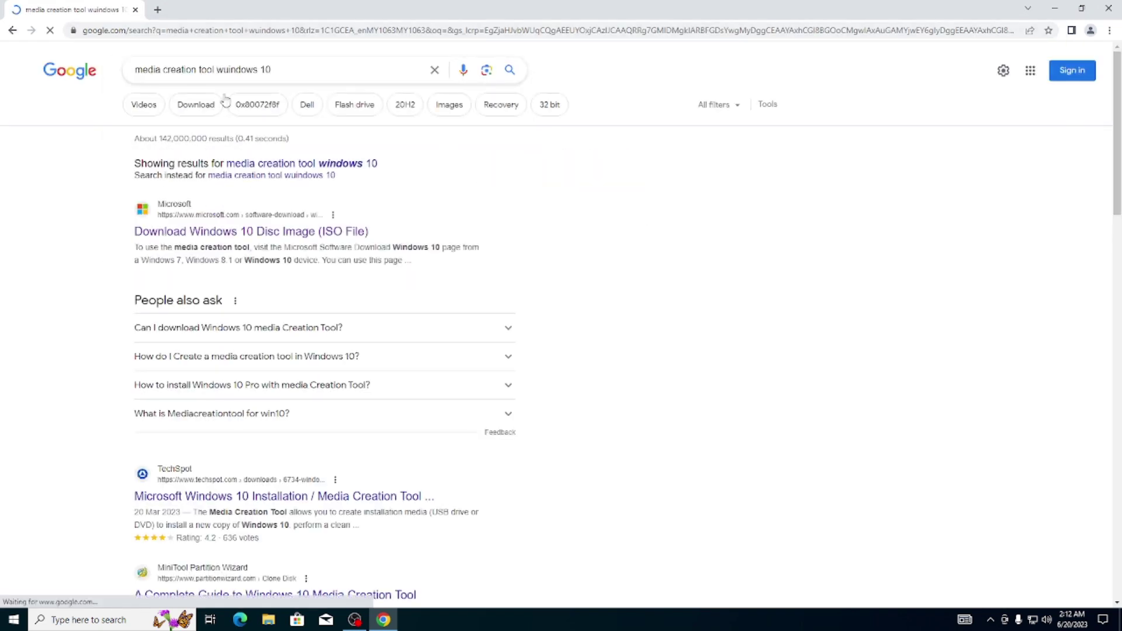
{"action": "left_click", "coordinate": [194, 236]}
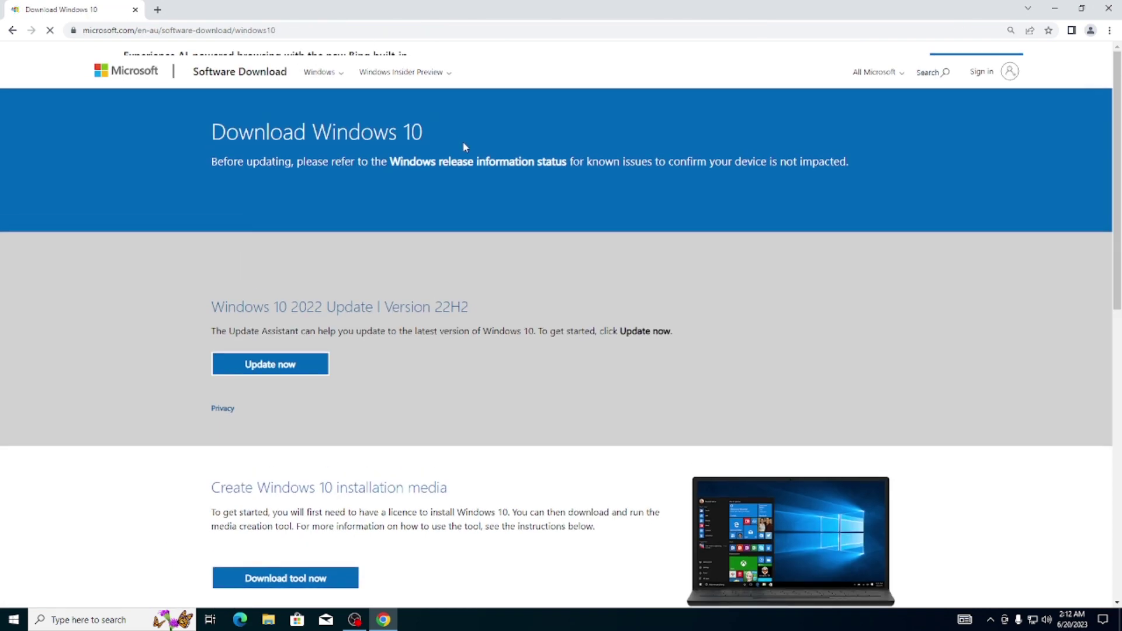
Step: Download the Media Creation Tool from the page and run it
{"action": "scroll", "coordinate": [467, 143], "scroll_direction": "down", "scroll_amount": 3}
{"action": "scroll", "coordinate": [485, 134], "scroll_direction": "down", "scroll_amount": 6}
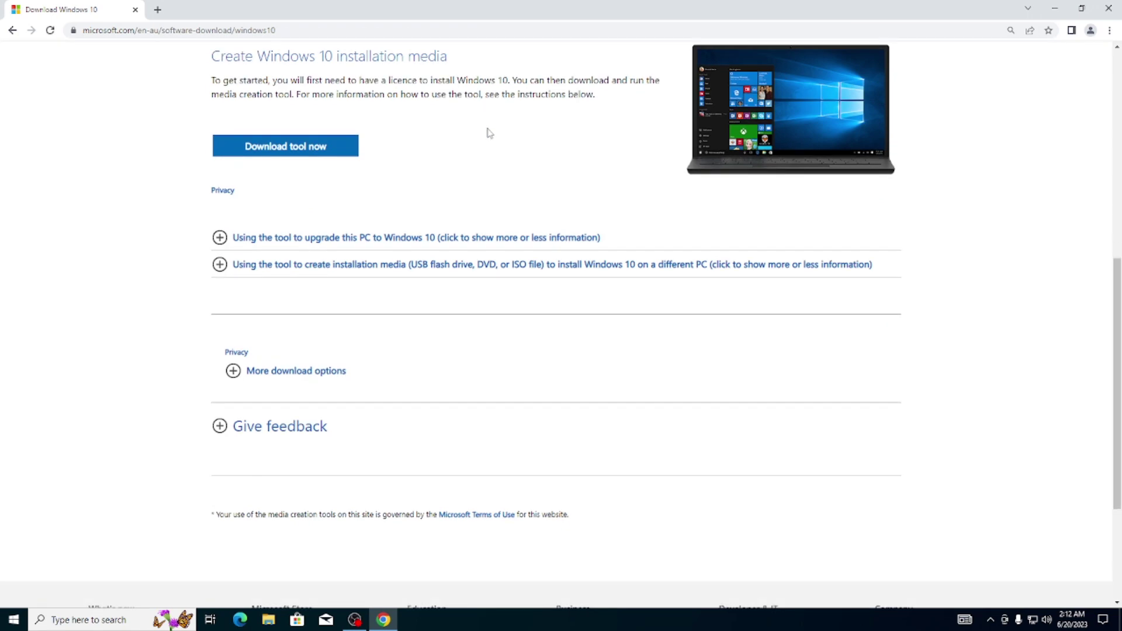
{"action": "scroll", "coordinate": [490, 131], "scroll_direction": "up", "scroll_amount": 4}
{"action": "left_click", "coordinate": [336, 264]}
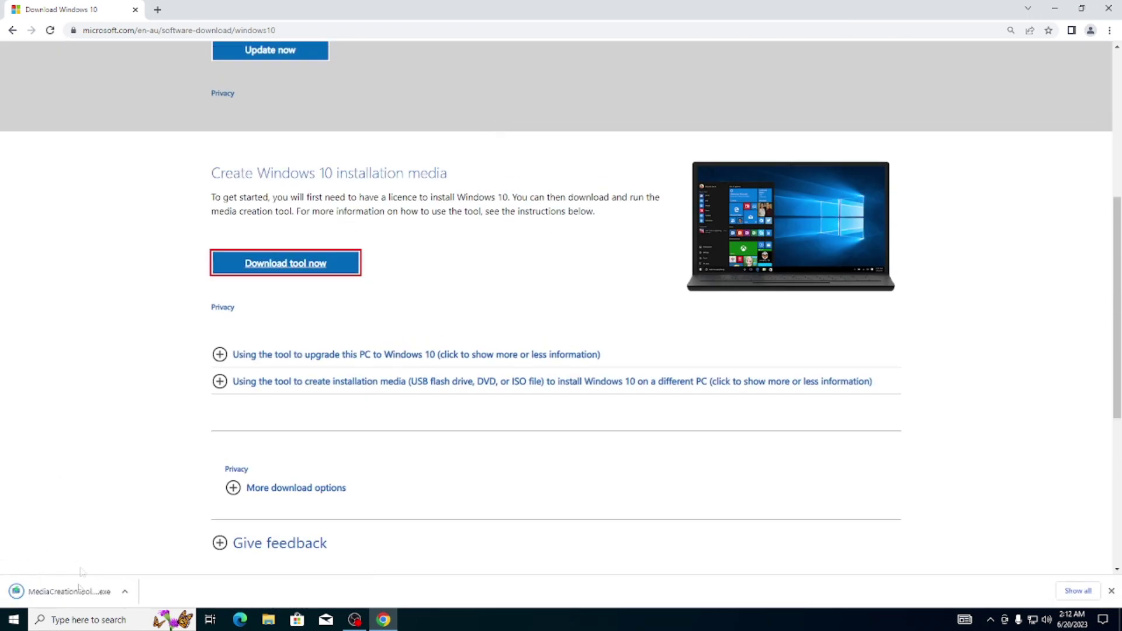
{"action": "left_click", "coordinate": [55, 596]}
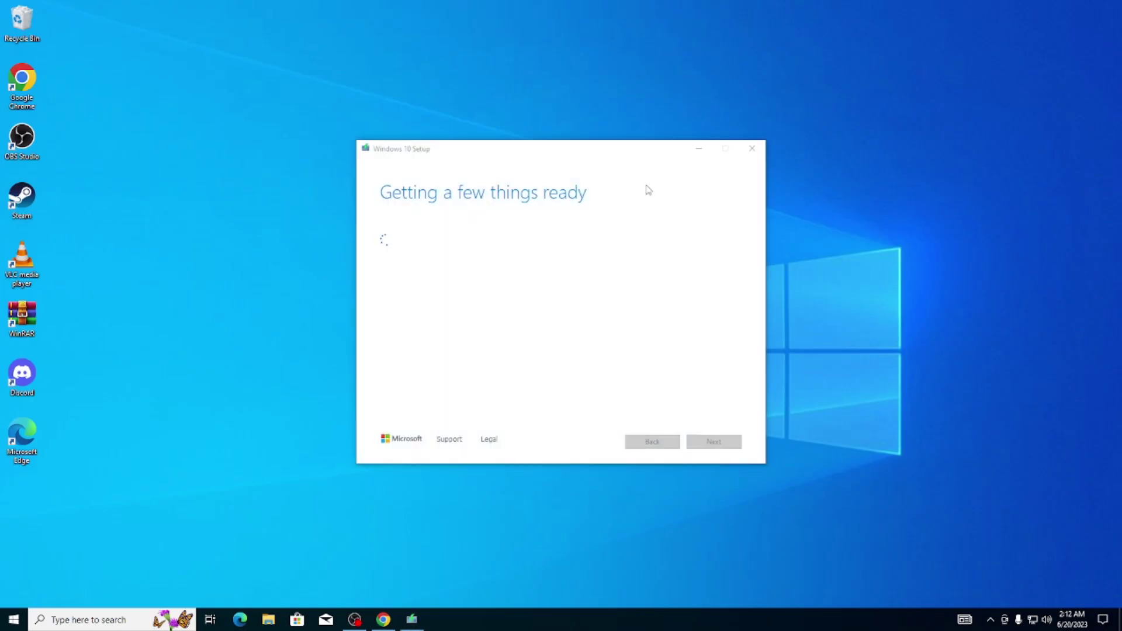
Step: Refresh the desktop while setup loads, then read through and accept the license terms
{"action": "right_click", "coordinate": [904, 209]}
{"action": "left_click", "coordinate": [928, 242]}
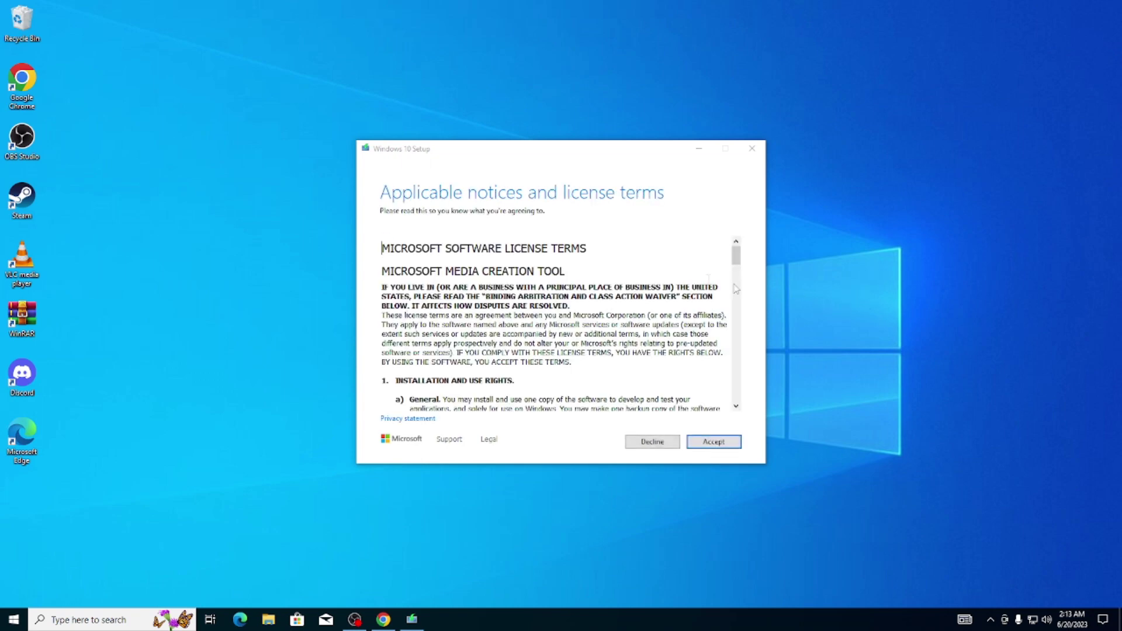
{"action": "scroll", "coordinate": [674, 307], "scroll_direction": "down", "scroll_amount": 4}
{"action": "scroll", "coordinate": [674, 308], "scroll_direction": "down", "scroll_amount": 20}
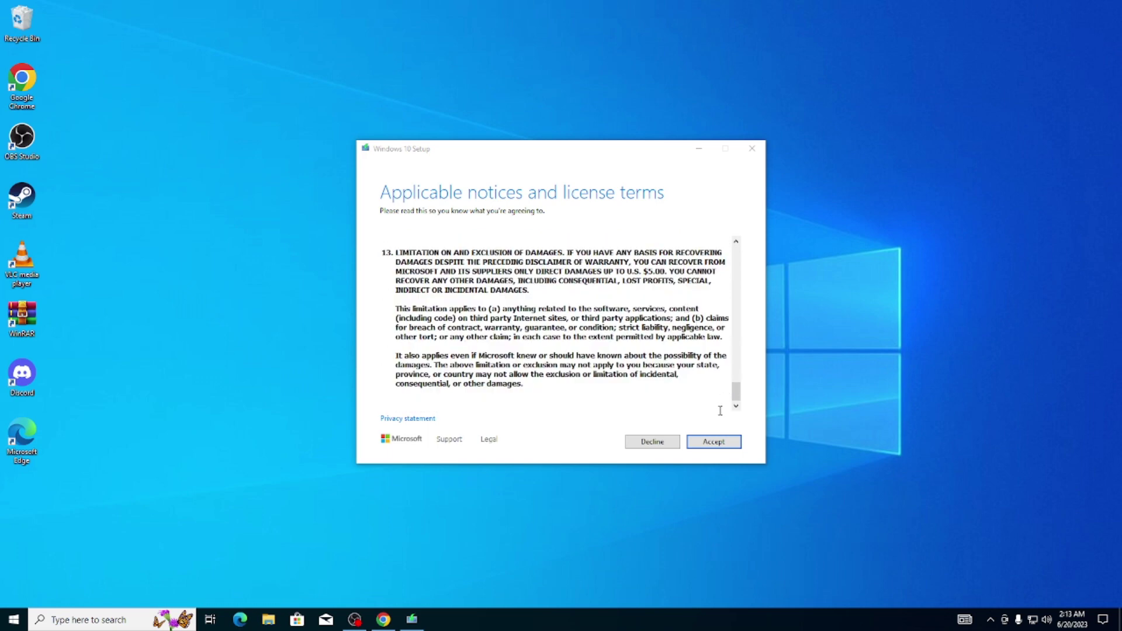
{"action": "left_click", "coordinate": [724, 443]}
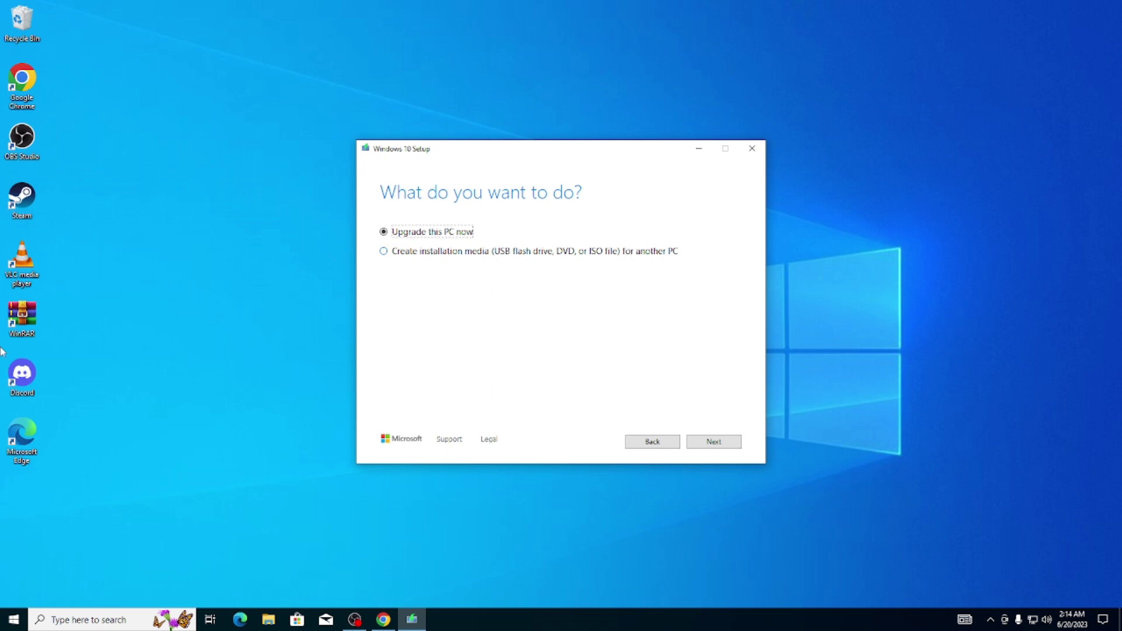
Step: Choose Create installation media, untick recommended options, and keep English (United States), Windows 10, 64-bit (x64)
{"action": "left_click", "coordinate": [471, 258]}
{"action": "left_click", "coordinate": [728, 443]}
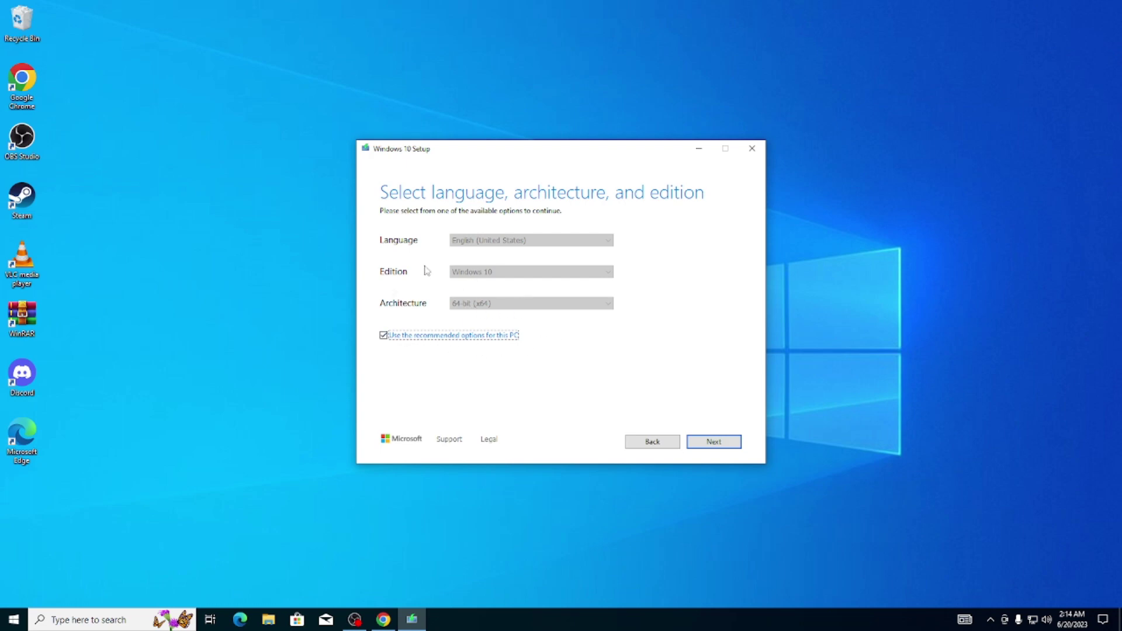
{"action": "left_click", "coordinate": [422, 336]}
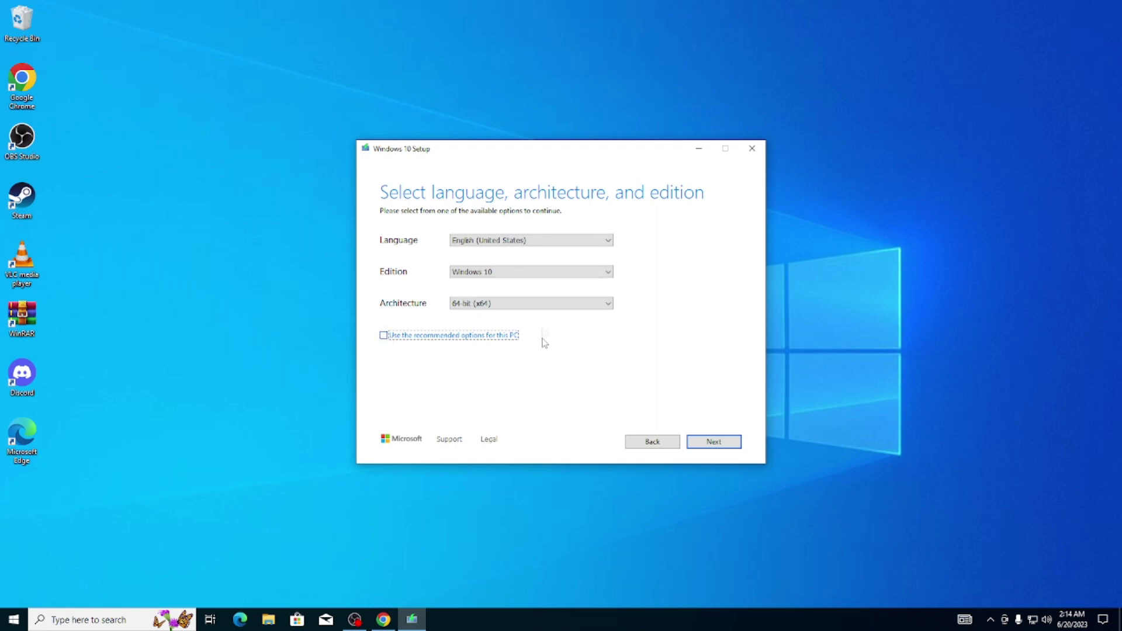
{"action": "left_click", "coordinate": [542, 303]}
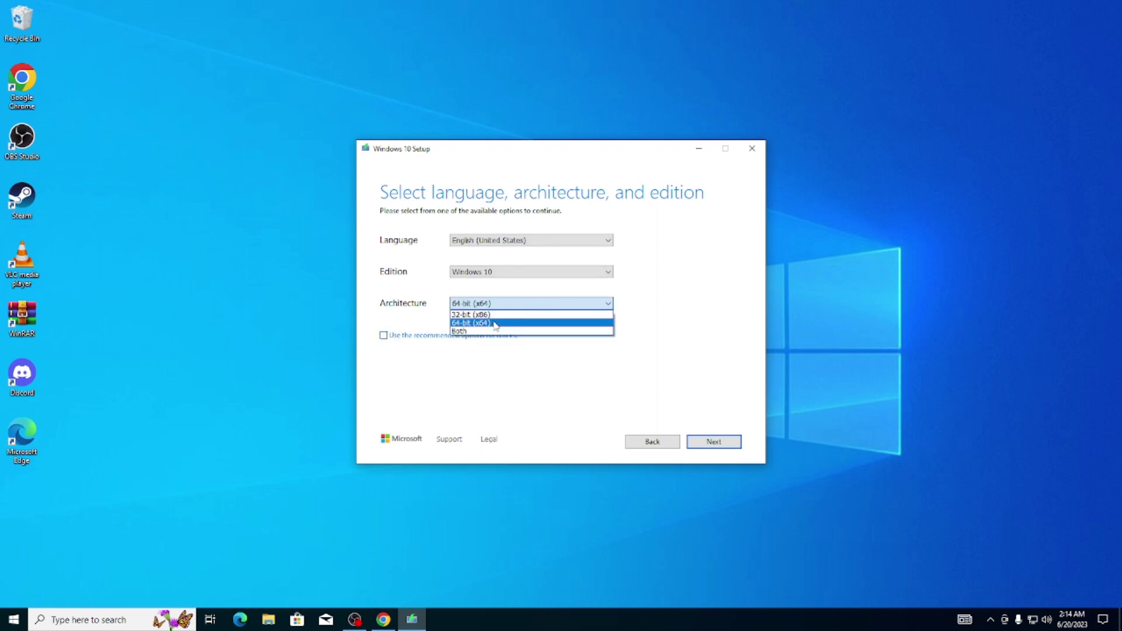
{"action": "left_click", "coordinate": [495, 325]}
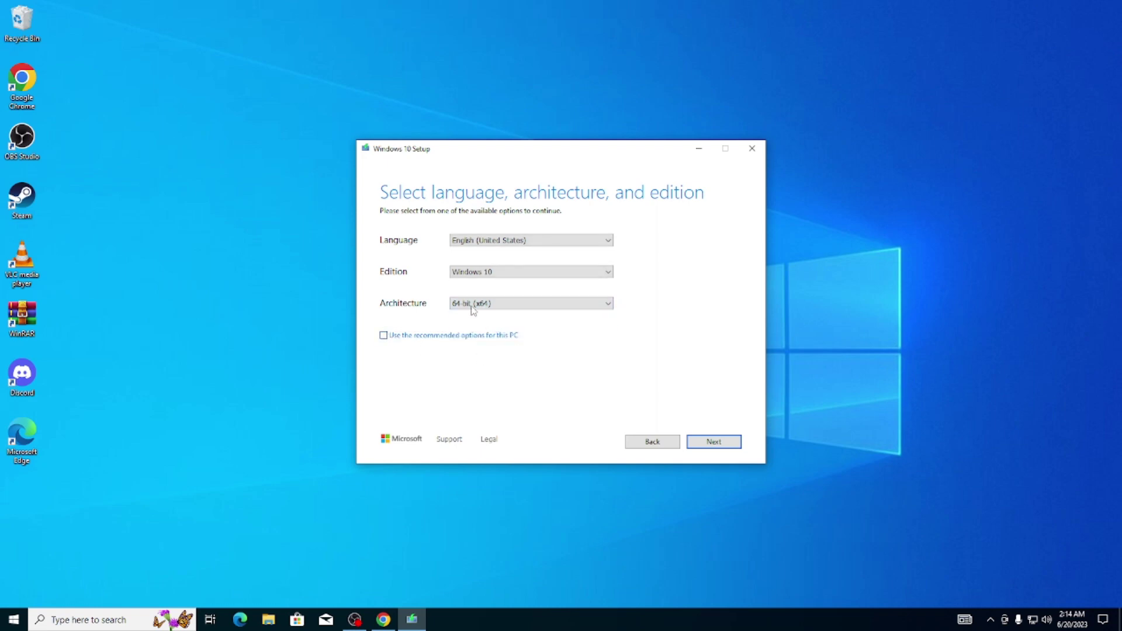
{"action": "left_click", "coordinate": [703, 443]}
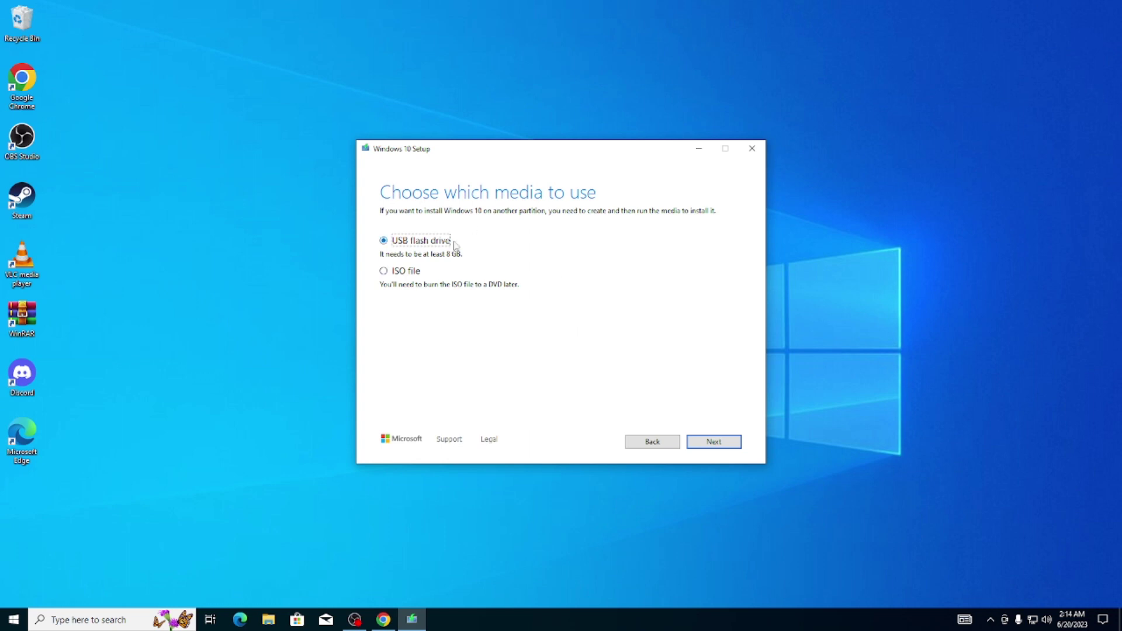
Step: Choose ISO file and save it to the Desktop to start the Windows 10 download
{"action": "left_click", "coordinate": [405, 272]}
{"action": "left_click", "coordinate": [713, 442]}
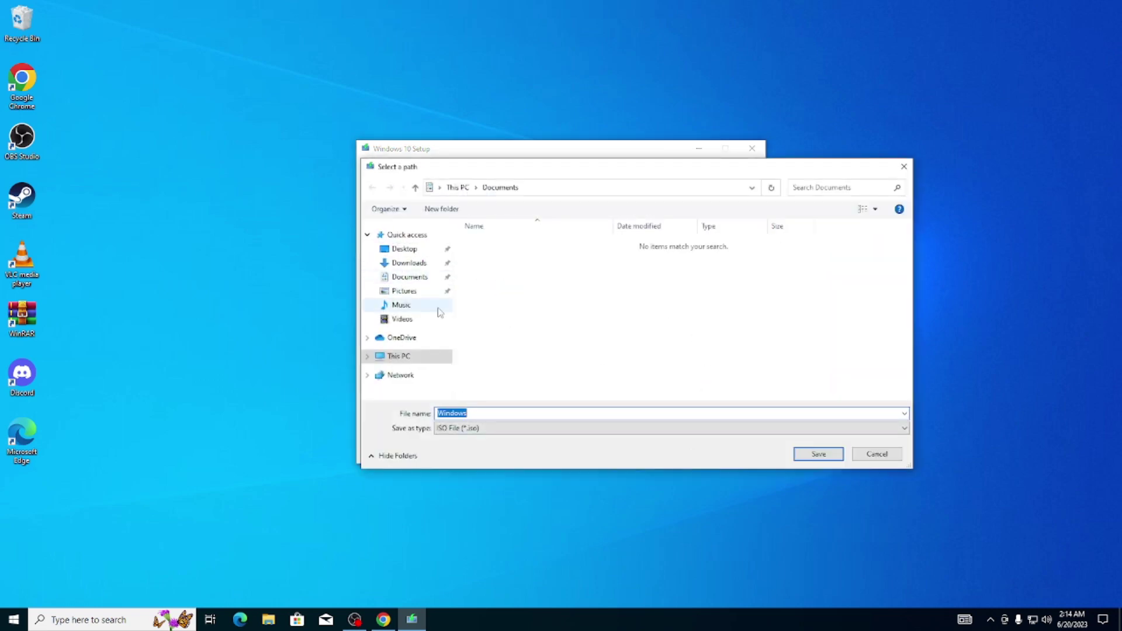
{"action": "left_click", "coordinate": [411, 255]}
{"action": "left_click", "coordinate": [818, 454]}
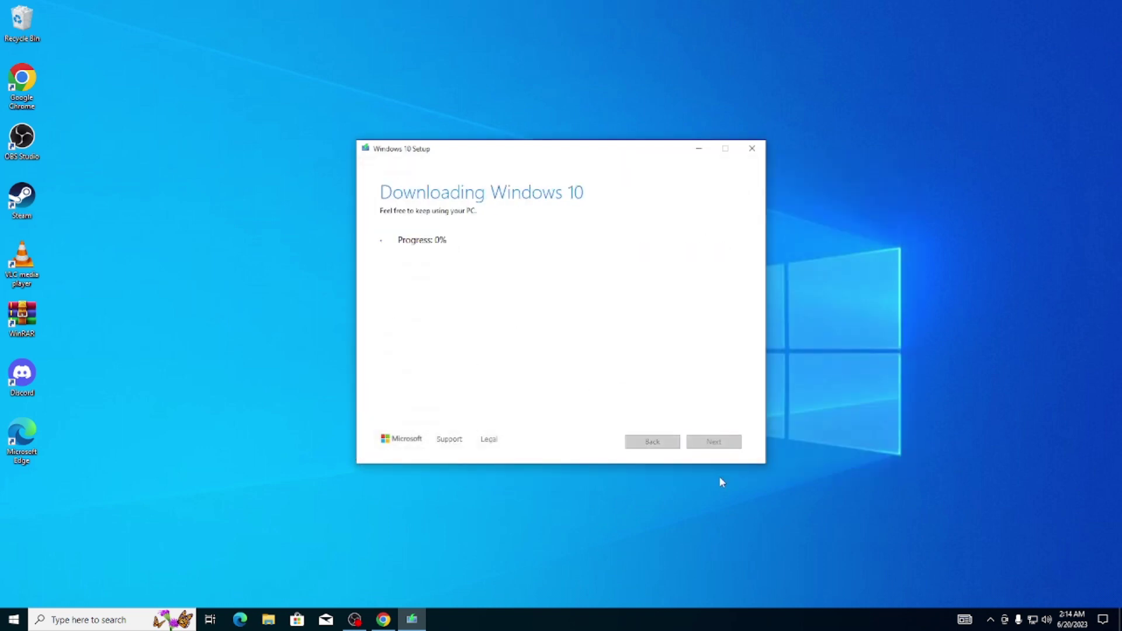